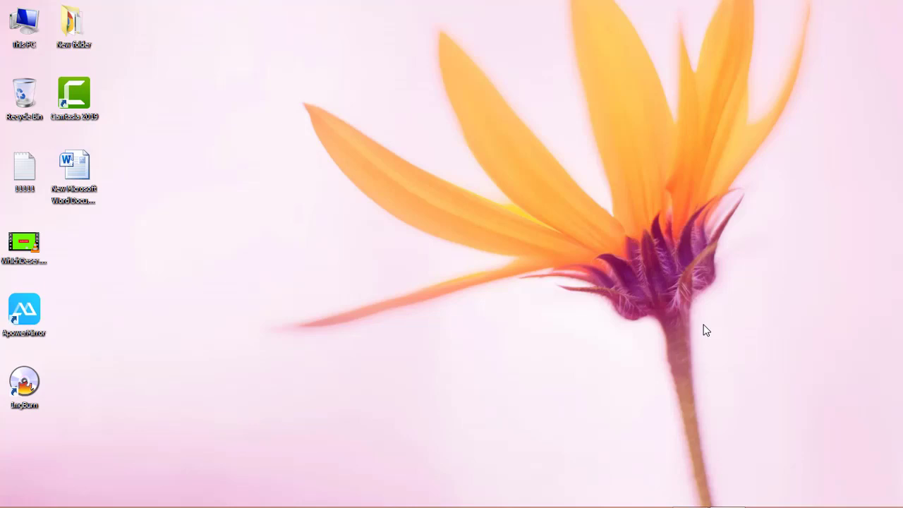
# Open the New Microsoft Word Document from the desktop and display its backstage Info page.
pyautogui.click(97, 160)
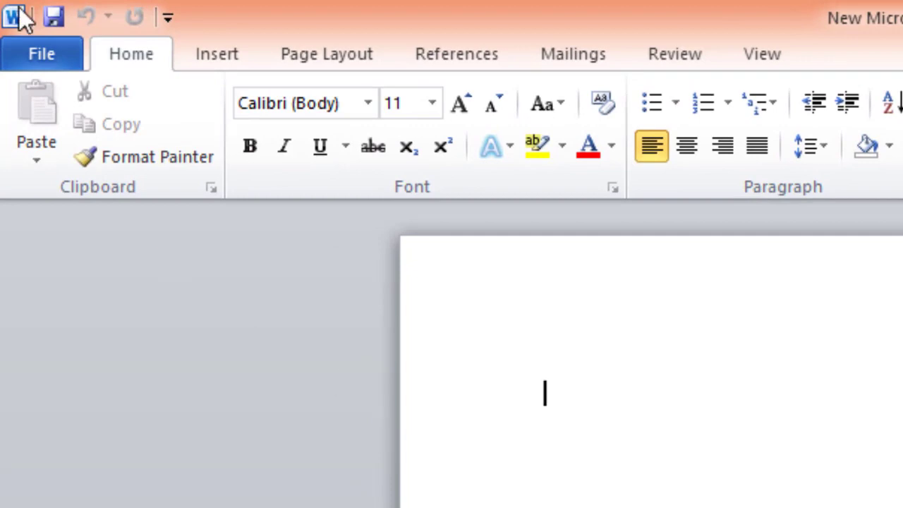
pyautogui.click(39, 53)
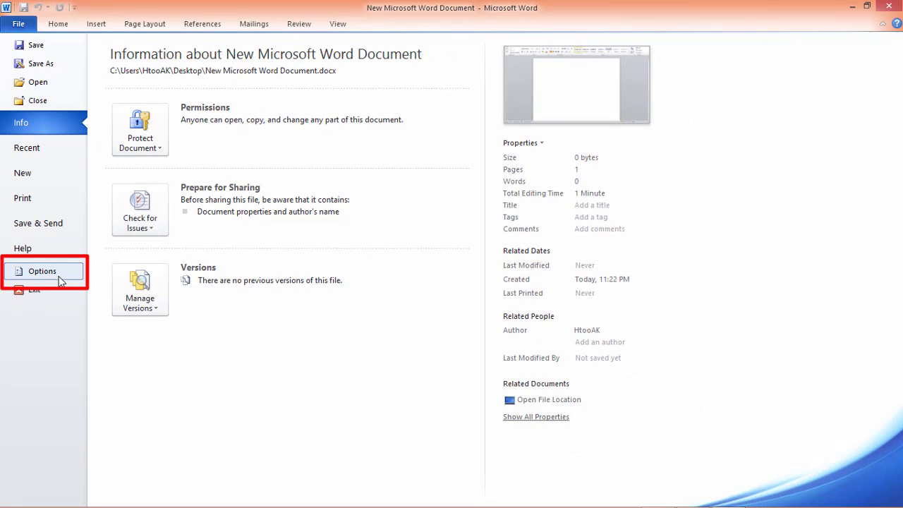
# Bring up Word Options on the Save category, showing AutoRecover every 60 minutes in .docx format.
pyautogui.click(60, 278)
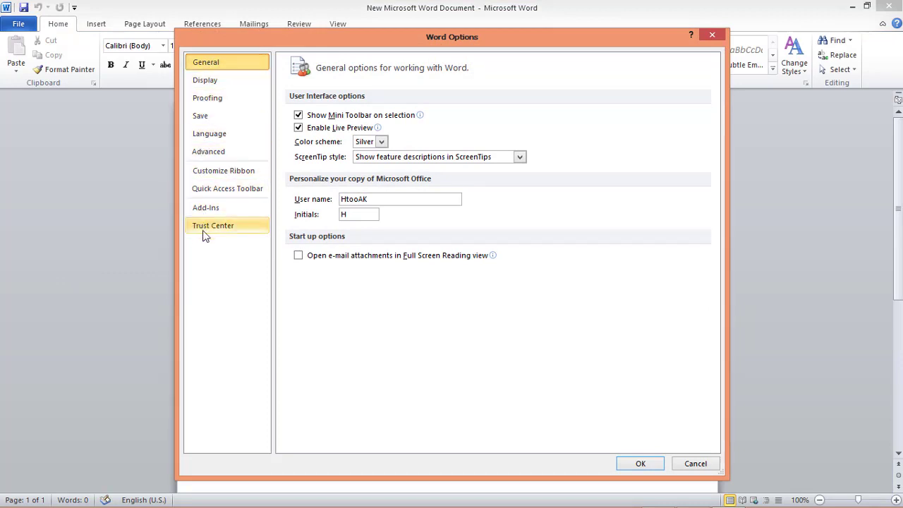
pyautogui.click(204, 81)
pyautogui.click(211, 99)
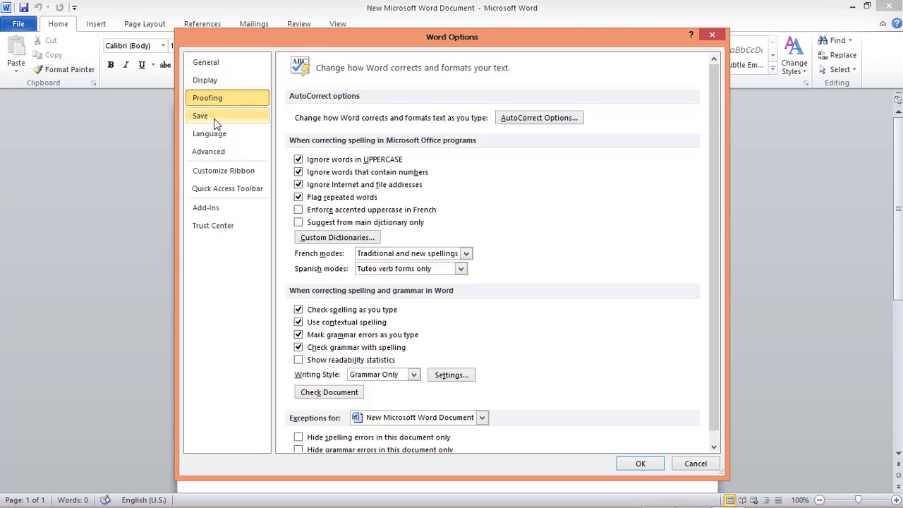
pyautogui.click(212, 117)
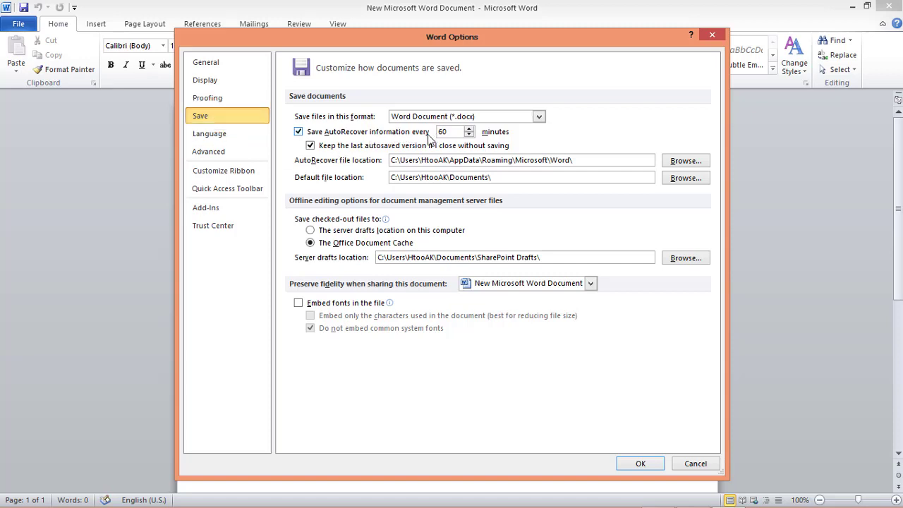
pyautogui.doubleClick(455, 130)
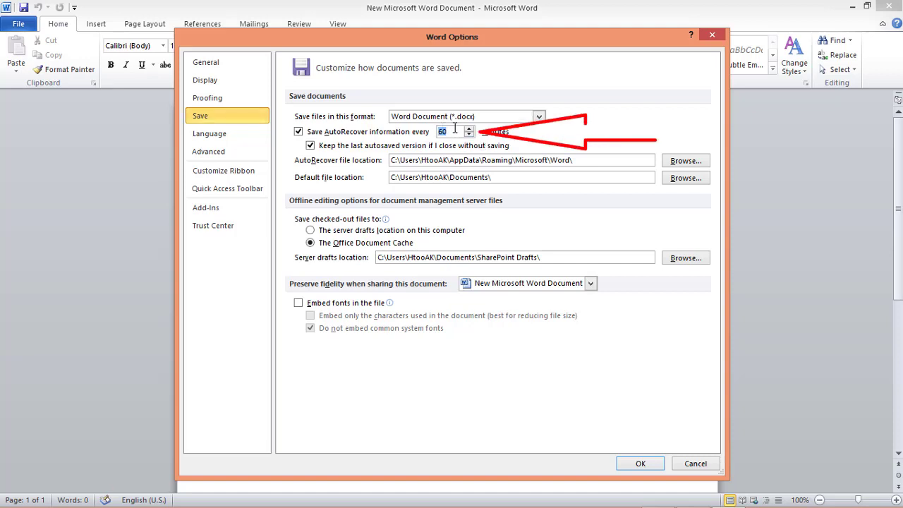
pyautogui.click(455, 130)
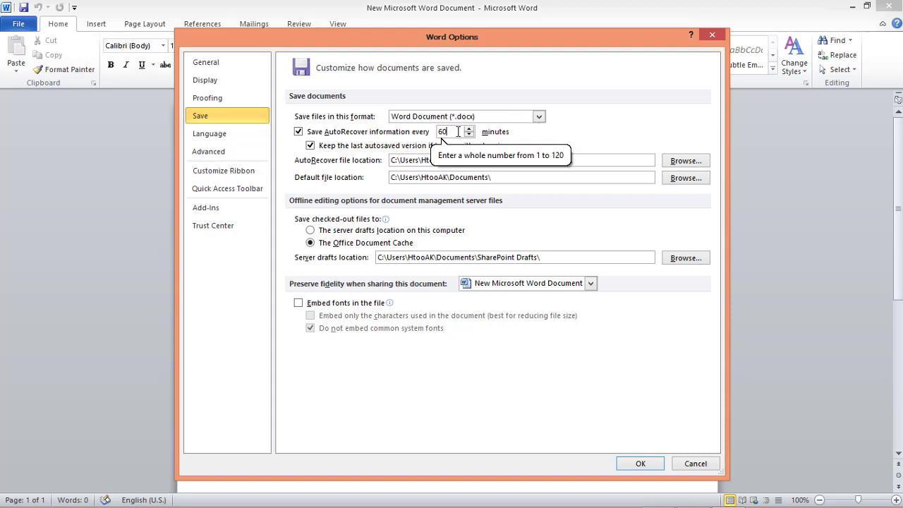
pyautogui.click(469, 129)
pyautogui.click(469, 130)
pyautogui.click(469, 130)
pyautogui.click(469, 129)
pyautogui.click(469, 133)
pyautogui.click(469, 133)
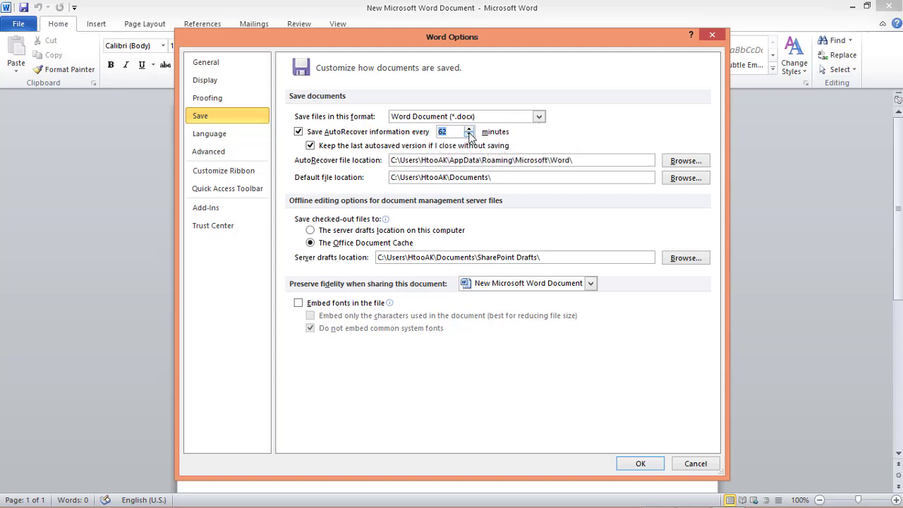
pyautogui.click(469, 133)
pyautogui.click(469, 133)
pyautogui.click(469, 130)
pyautogui.click(459, 132)
pyautogui.moveTo(452, 133); pyautogui.dragTo(432, 133)
pyautogui.click(450, 132)
# Confirm Word Options with OK, cancel the Open dialog, and return to the backstage Info page.
pyautogui.click(638, 464)
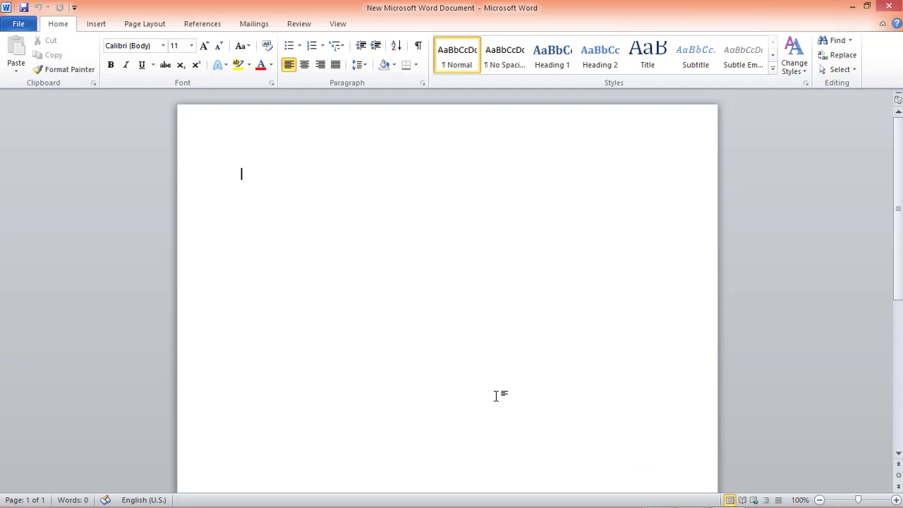
pyautogui.click(18, 26)
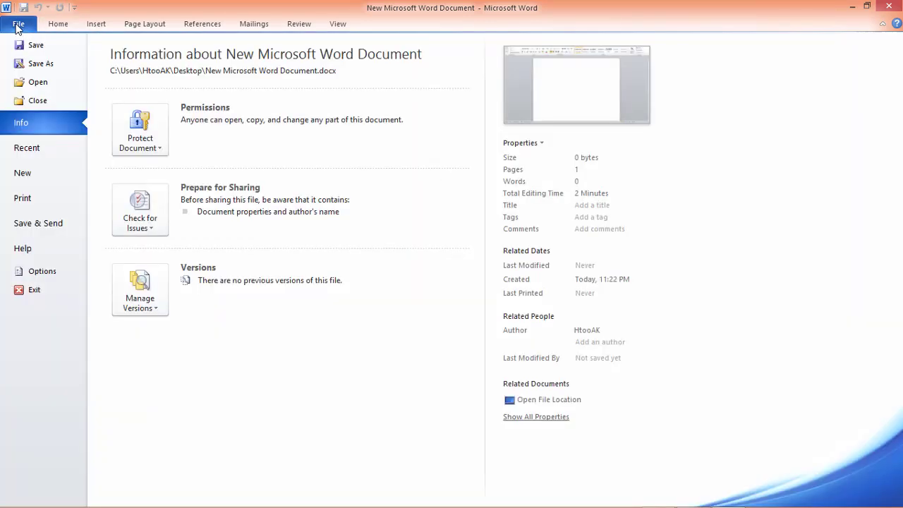
pyautogui.click(39, 83)
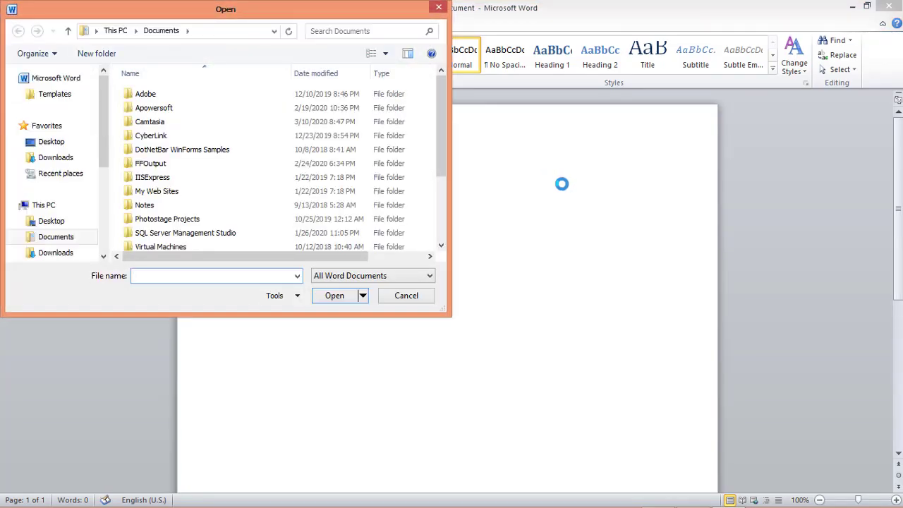
pyautogui.click(414, 297)
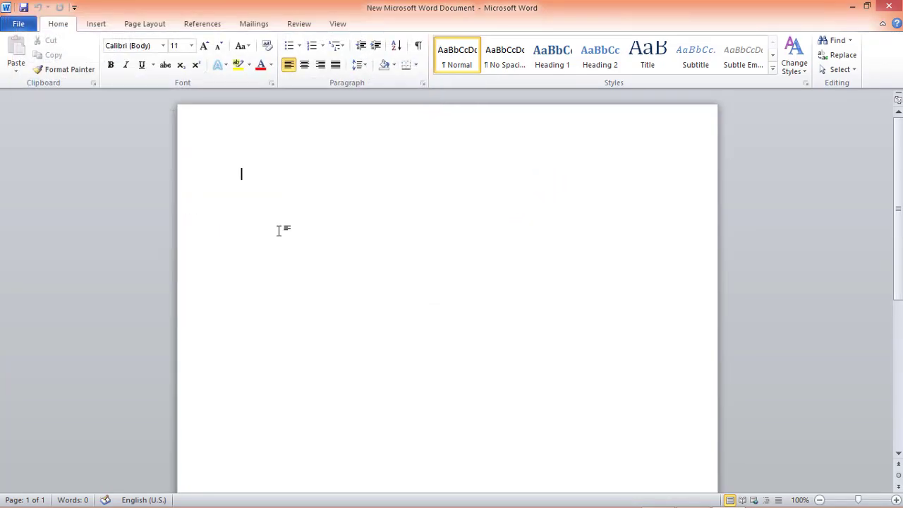
pyautogui.click(28, 26)
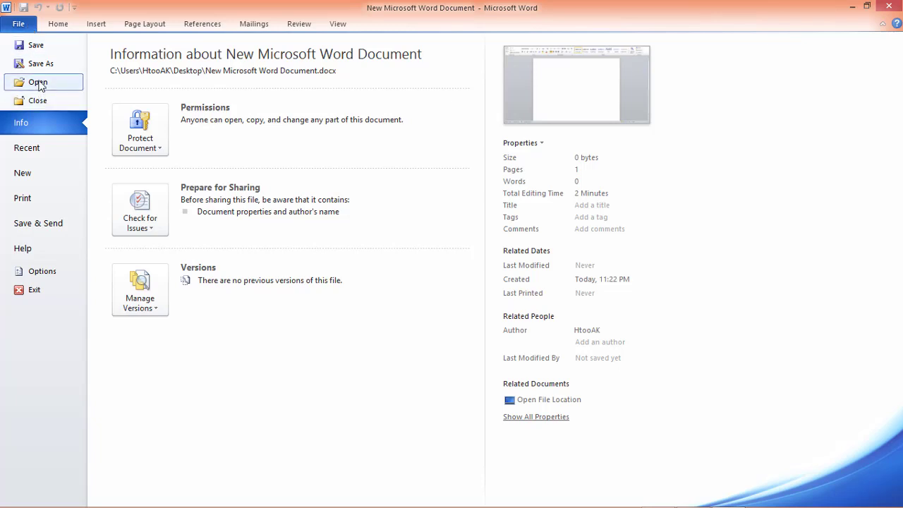
# Show the backstage Recent page listing recent documents and places.
pyautogui.click(40, 158)
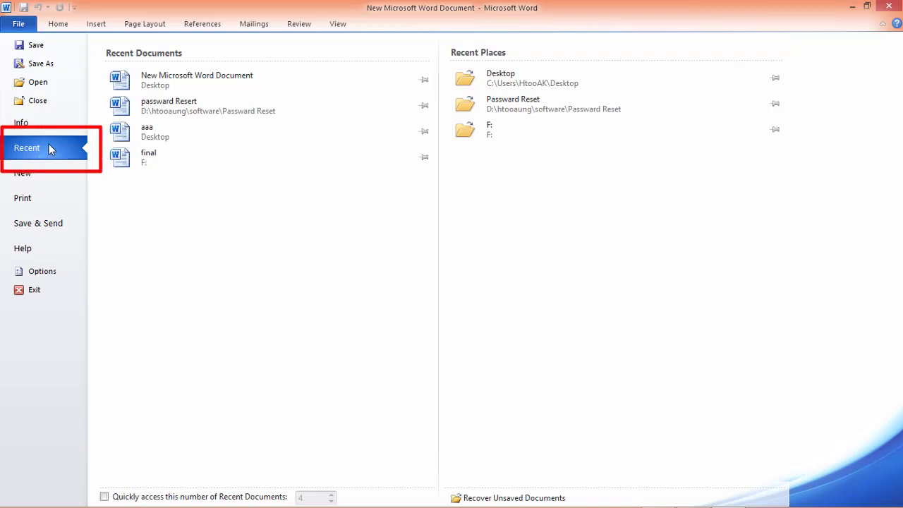
pyautogui.click(32, 26)
pyautogui.click(32, 26)
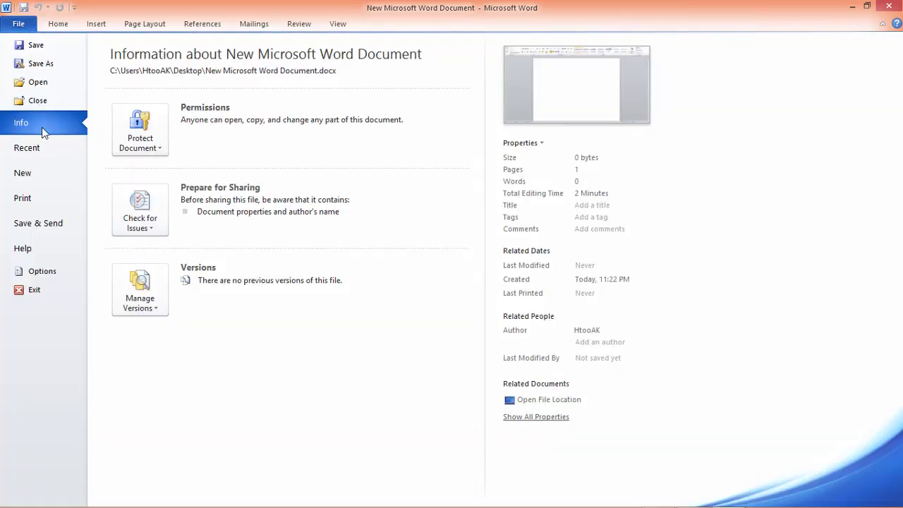
pyautogui.click(52, 155)
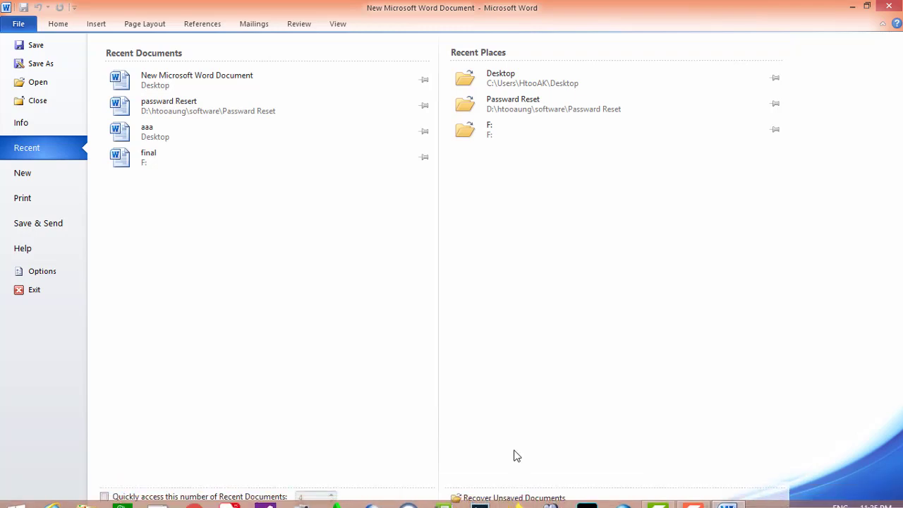
# Check the UnsavedFiles folder via Recover Unsaved Documents, find it empty, and cancel the Open dialog.
pyautogui.click(514, 497)
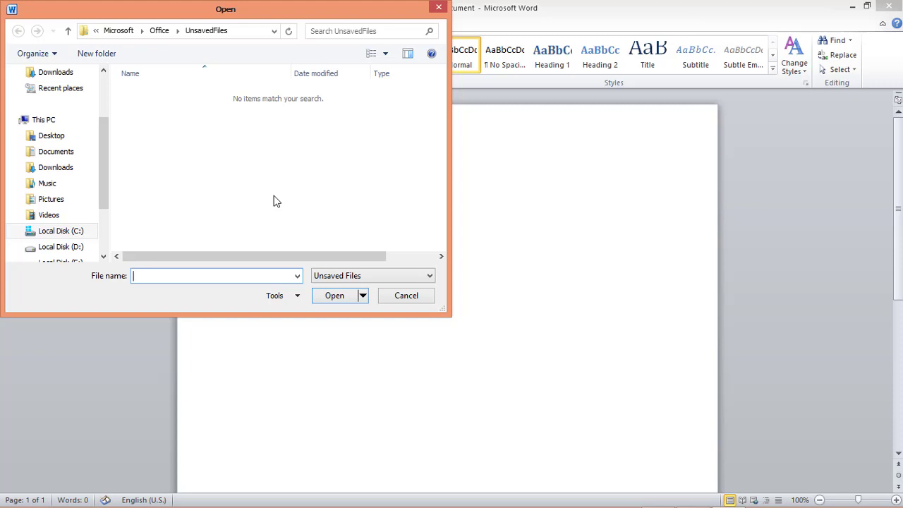
pyautogui.moveTo(169, 76)
pyautogui.mouseDown()
pyautogui.moveTo(209, 148)
pyautogui.moveTo(203, 141)
pyautogui.mouseUp()
pyautogui.click(404, 297)
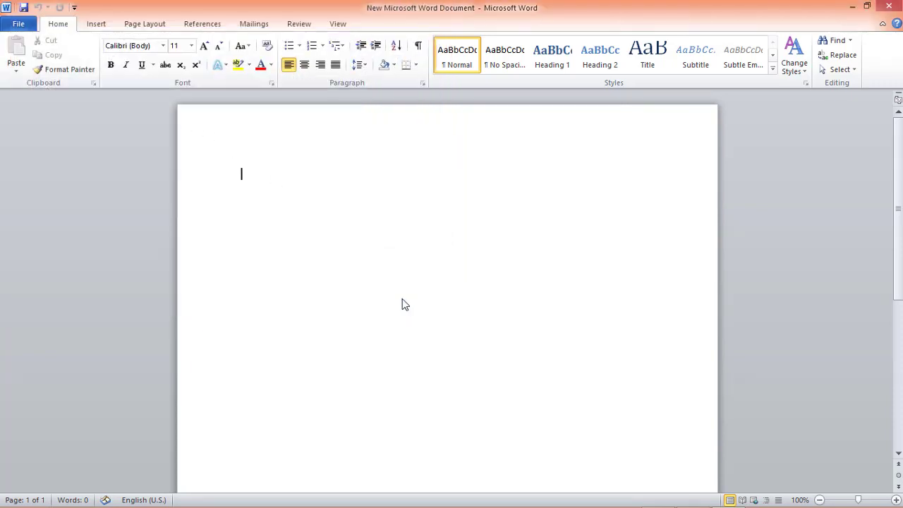